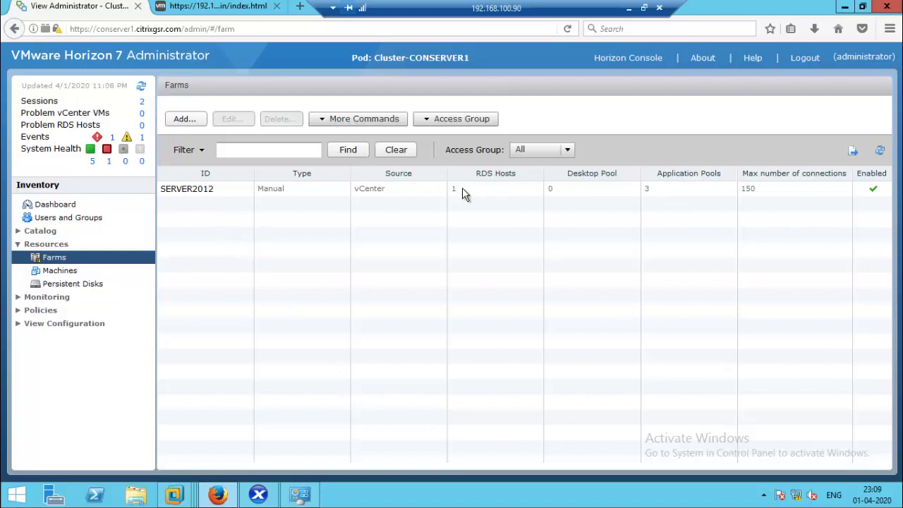
Start adding a new desktop pool in the catalog and choose RDS Desktop Pool as its type
{"action": "left_click", "coordinate": [18, 232]}
{"action": "left_click", "coordinate": [64, 244]}
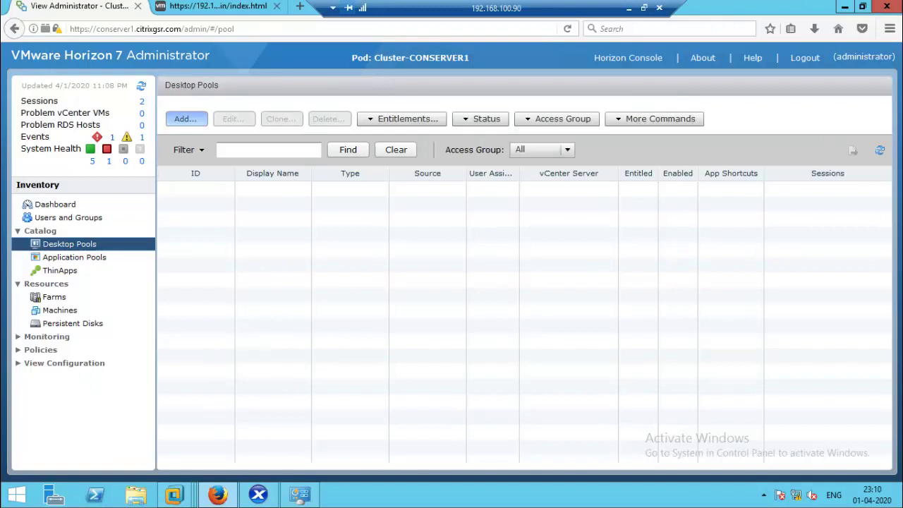
{"action": "left_click", "coordinate": [185, 118]}
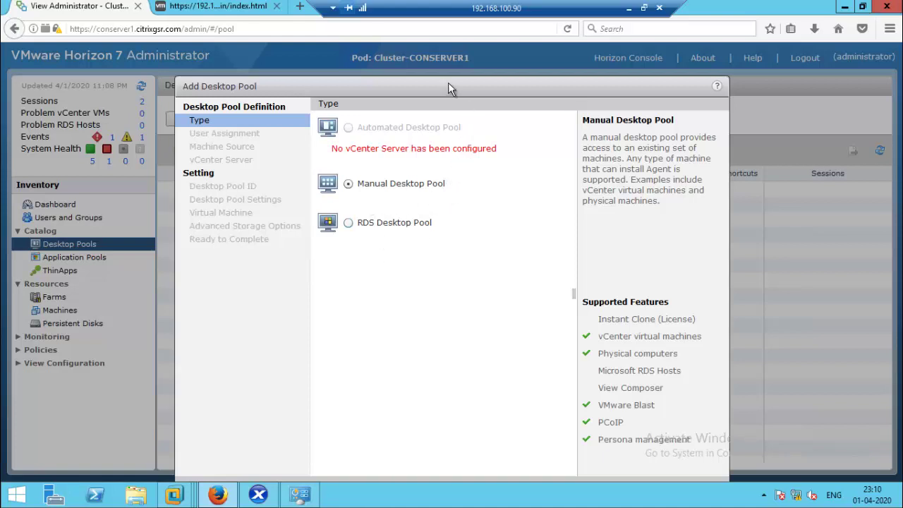
{"action": "left_click_drag", "start_coordinate": [448, 82], "coordinate": [436, 43]}
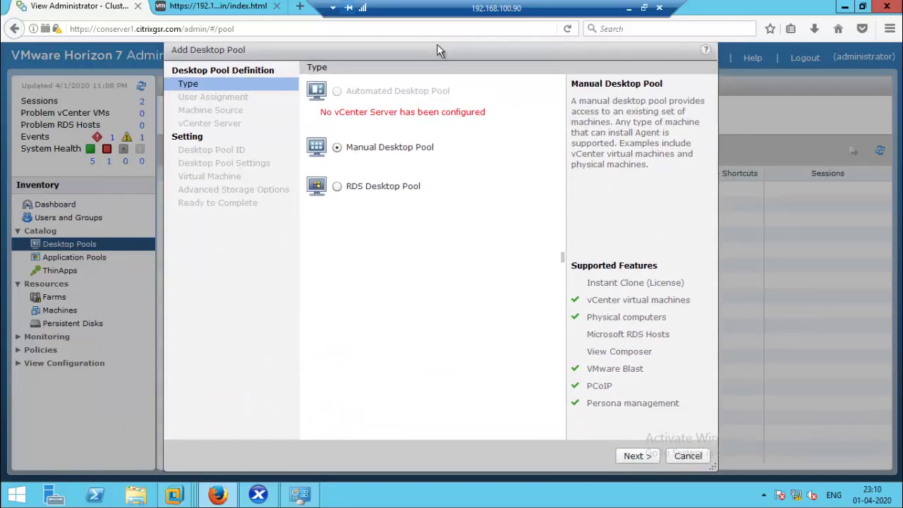
{"action": "left_click", "coordinate": [336, 187]}
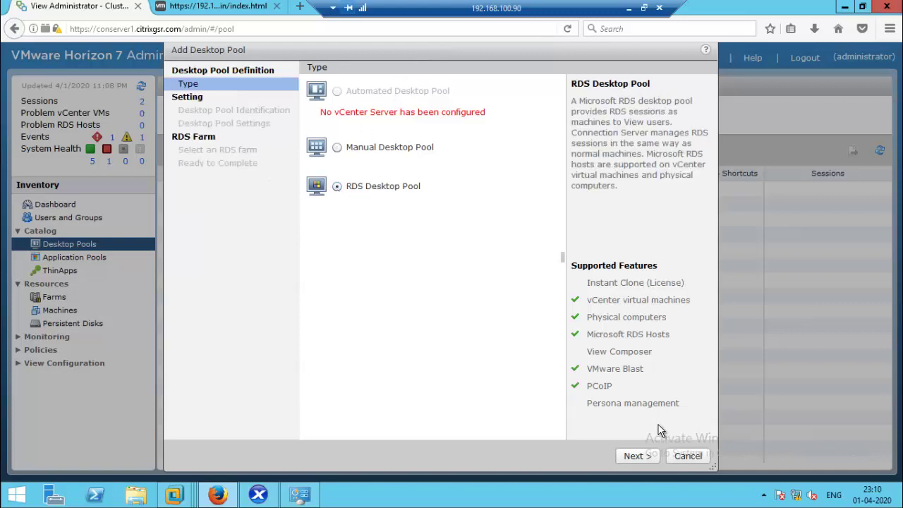
{"action": "left_click", "coordinate": [633, 455]}
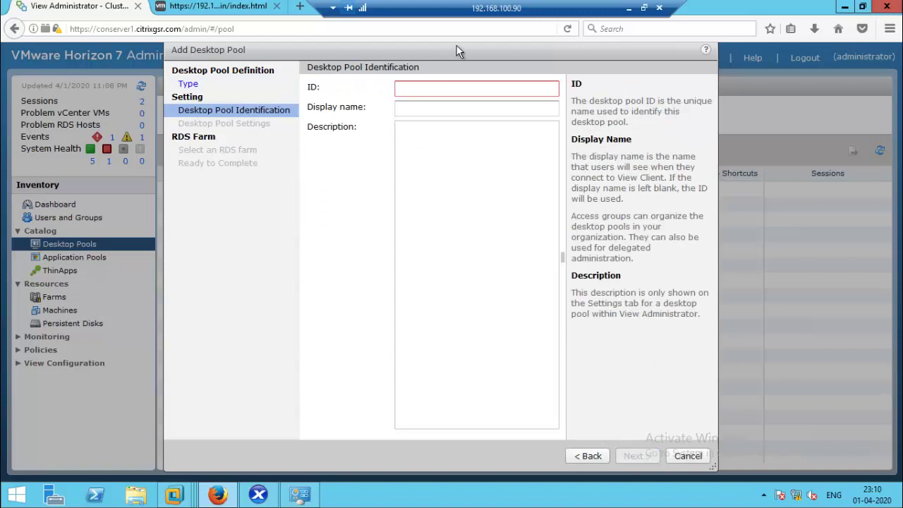
Identify the pool with the ID serverdesktop and the display name SERVER-DESKTOP-2012
{"action": "left_click", "coordinate": [413, 87]}
{"action": "type", "text": "ser"}
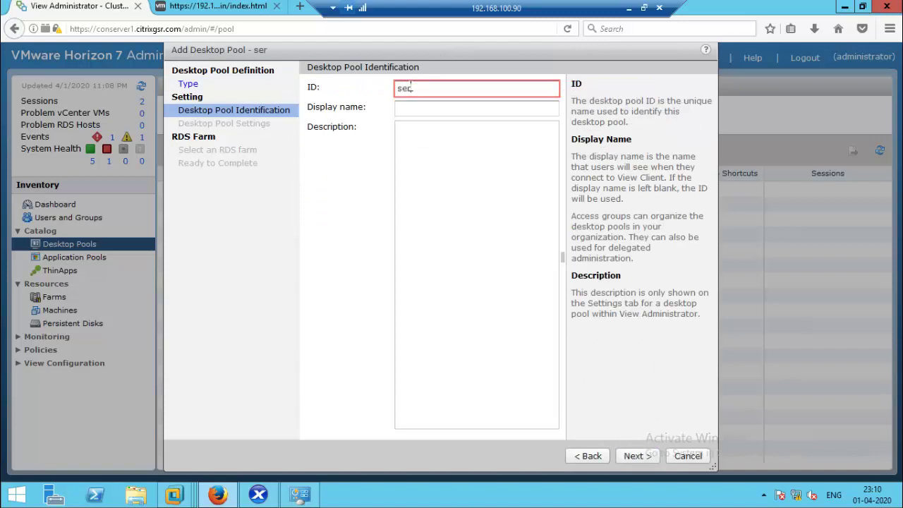
{"action": "type", "text": "verdesktop"}
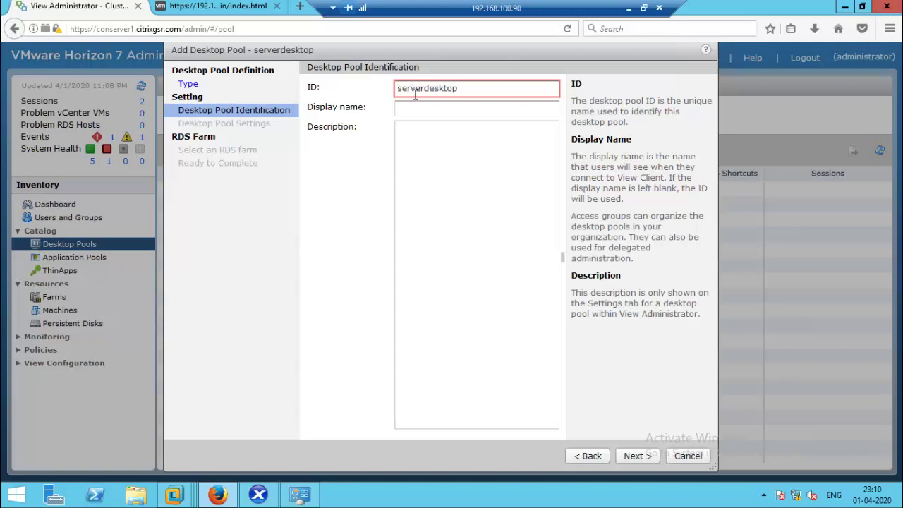
{"action": "left_click", "coordinate": [412, 108]}
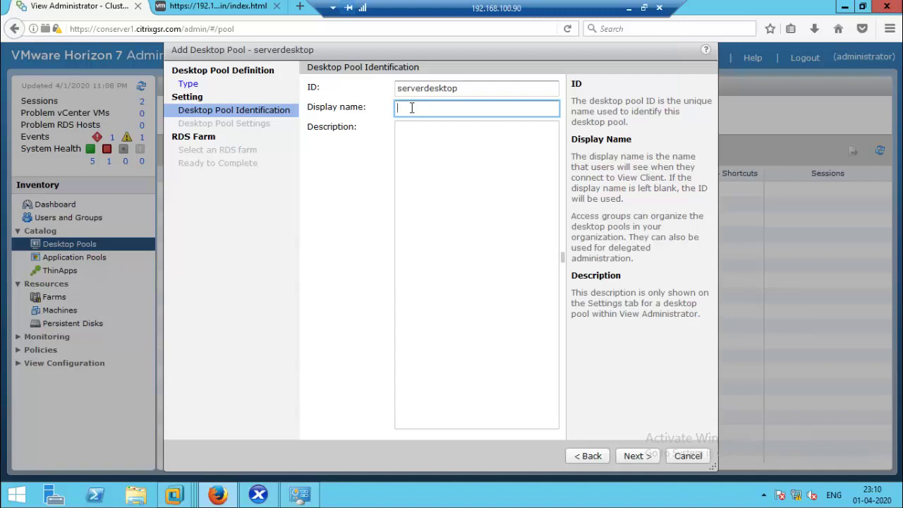
{"action": "type", "text": "SERVER-DESKTOP2012"}
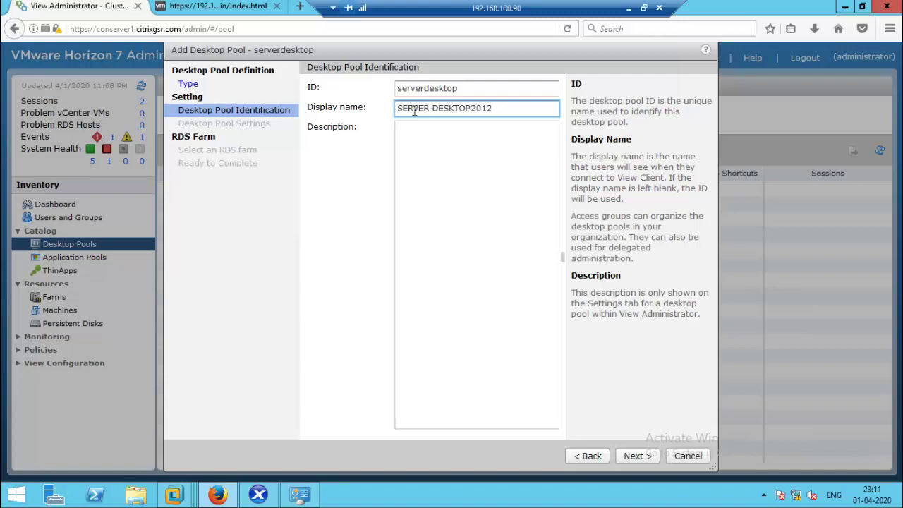
{"action": "left_click", "coordinate": [473, 109]}
{"action": "type", "text": "-"}
{"action": "left_click", "coordinate": [639, 456]}
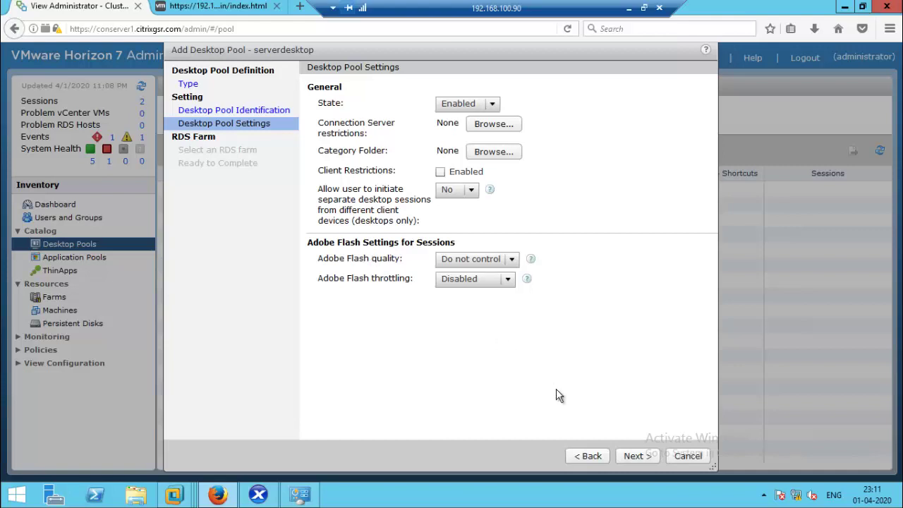
Keep the default pool settings, assign the existing SERVER2012 farm, and finish the wizard with user entitlement enabled
{"action": "left_click", "coordinate": [636, 458]}
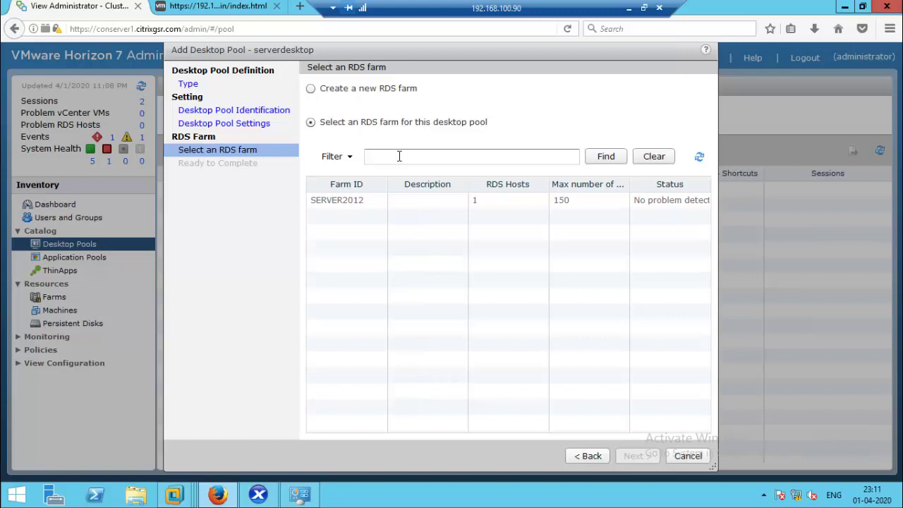
{"action": "left_click", "coordinate": [346, 197]}
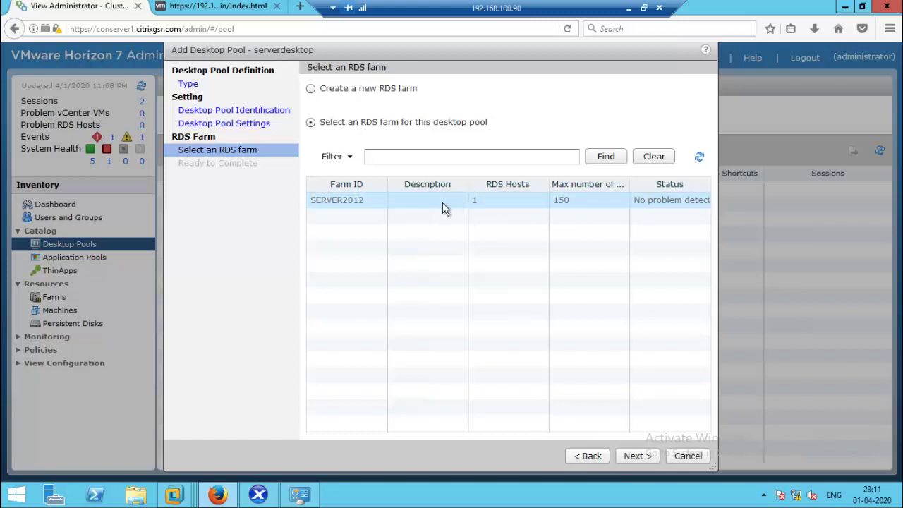
{"action": "left_click", "coordinate": [637, 457]}
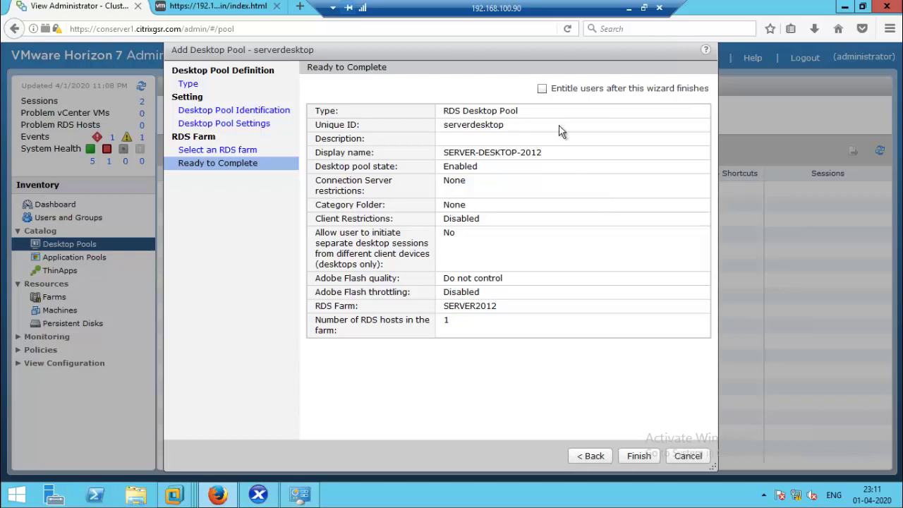
{"action": "left_click", "coordinate": [542, 90]}
{"action": "left_click", "coordinate": [624, 454]}
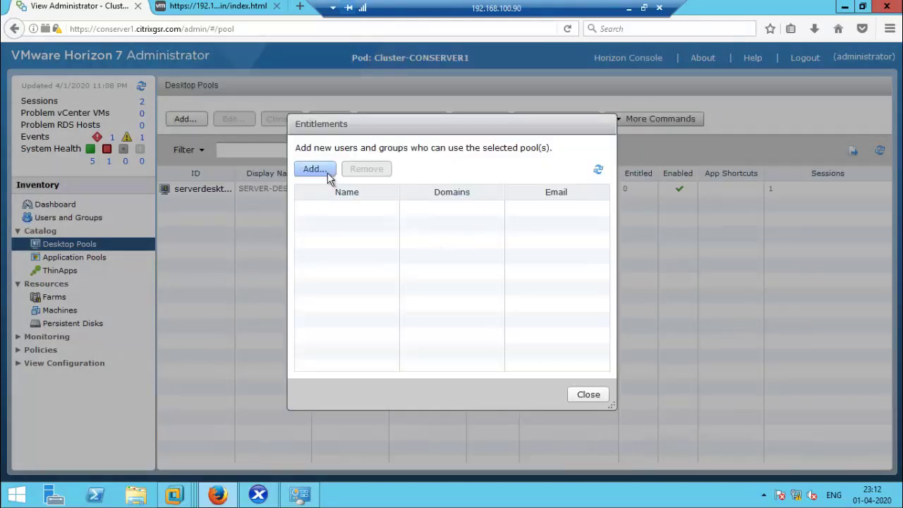
Find the DOMAIN USERS group in the entire directory and entitle it to the new desktop pool
{"action": "left_click", "coordinate": [323, 170]}
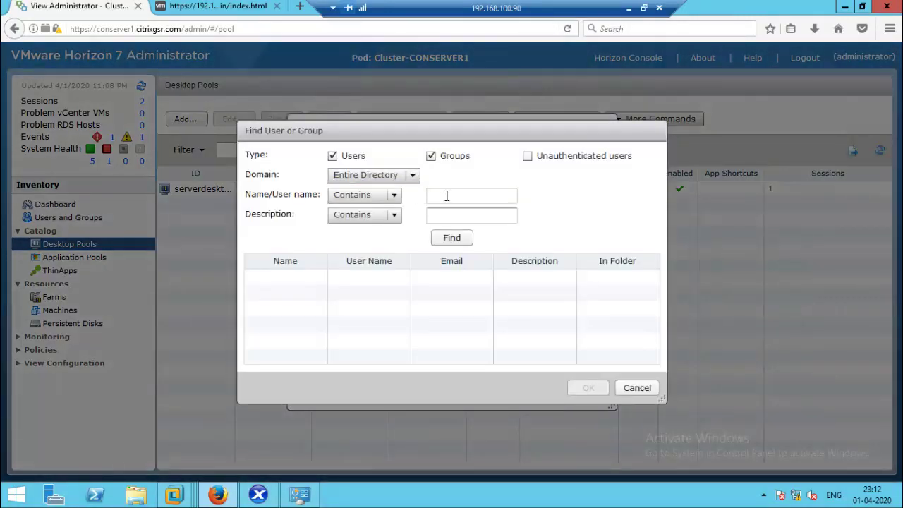
{"action": "left_click", "coordinate": [447, 196]}
{"action": "type", "text": "DO"}
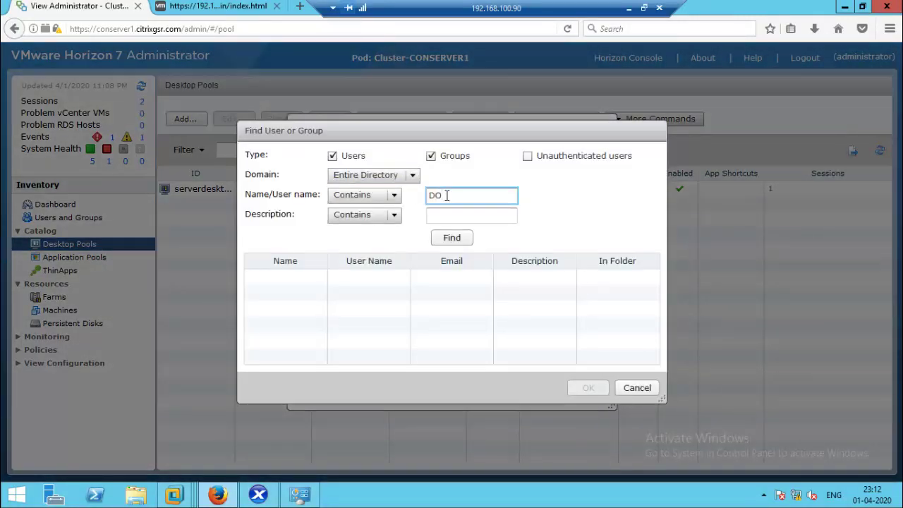
{"action": "type", "text": "MAIN USERS"}
{"action": "left_click", "coordinate": [457, 242]}
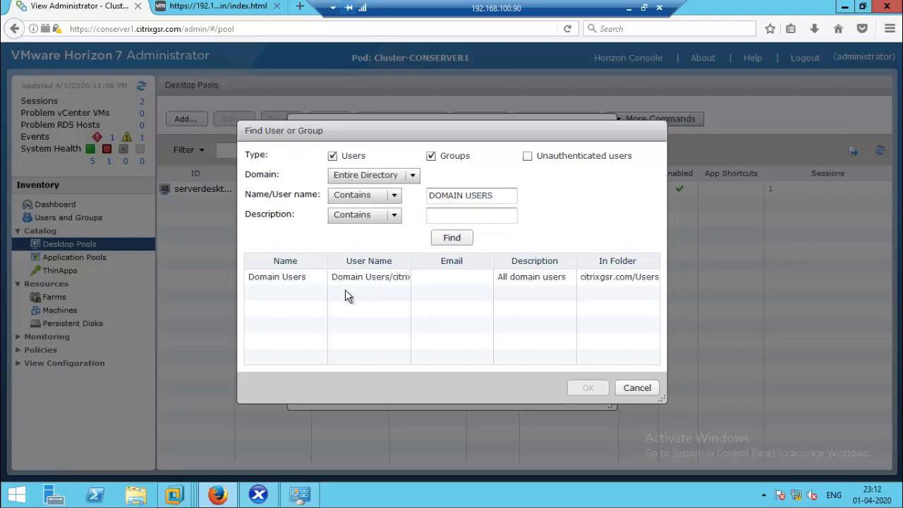
{"action": "left_click", "coordinate": [327, 281]}
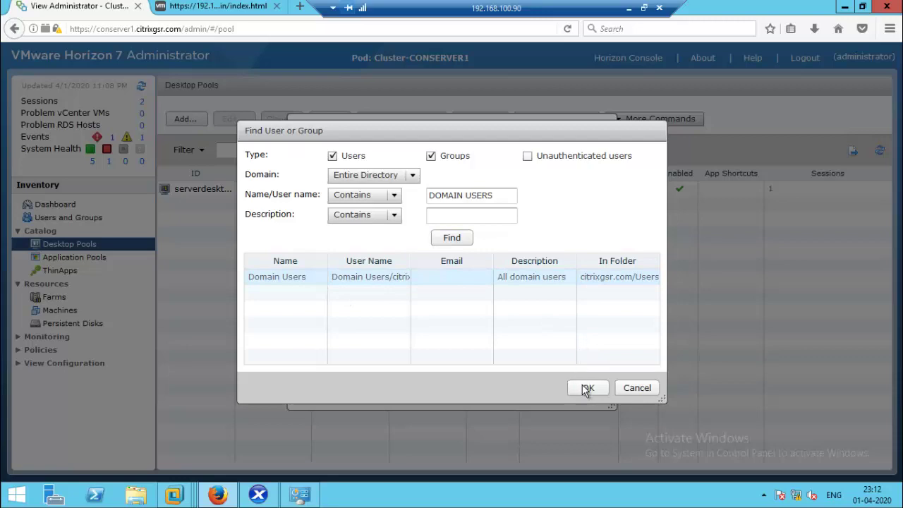
{"action": "left_click", "coordinate": [586, 388]}
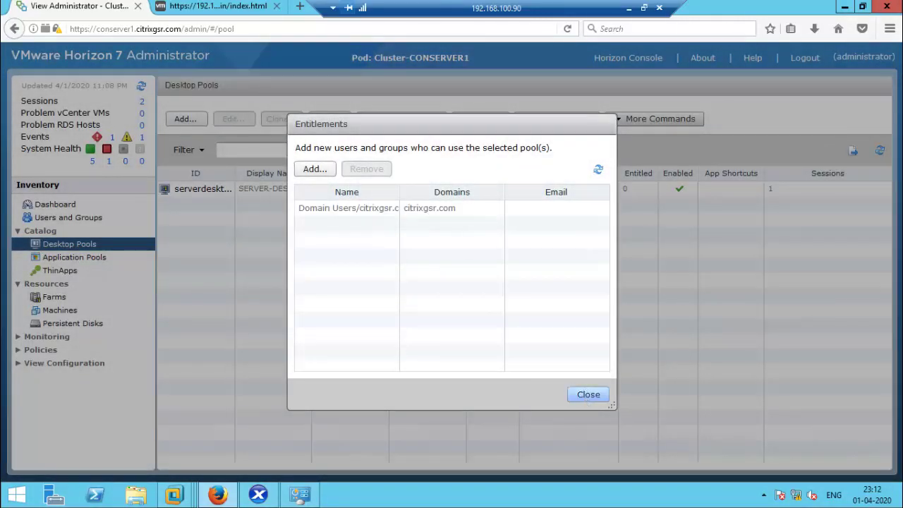
{"action": "left_click", "coordinate": [589, 395]}
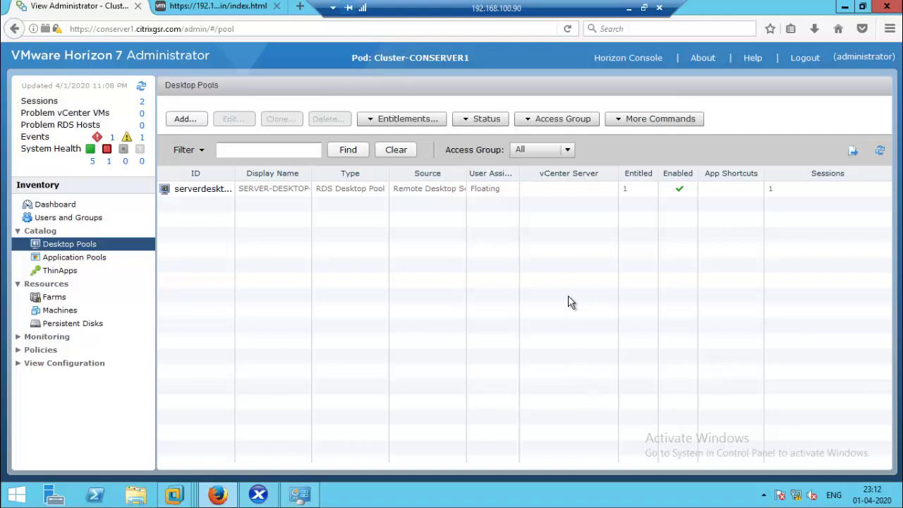
Switch to VMware Horizon Client and connect to the conserver1.citrixgsr.com server
{"action": "left_click", "coordinate": [849, 9]}
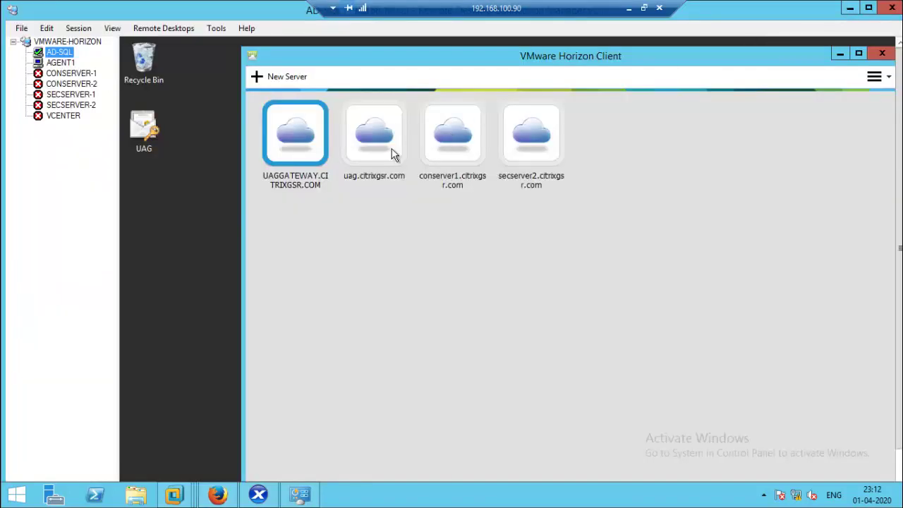
{"action": "left_click", "coordinate": [447, 145]}
{"action": "right_click", "coordinate": [448, 143]}
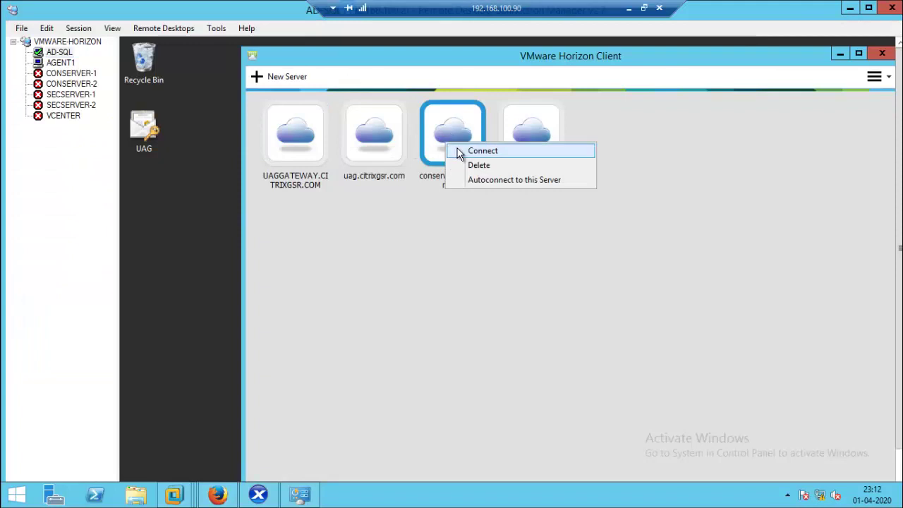
{"action": "left_click", "coordinate": [462, 149]}
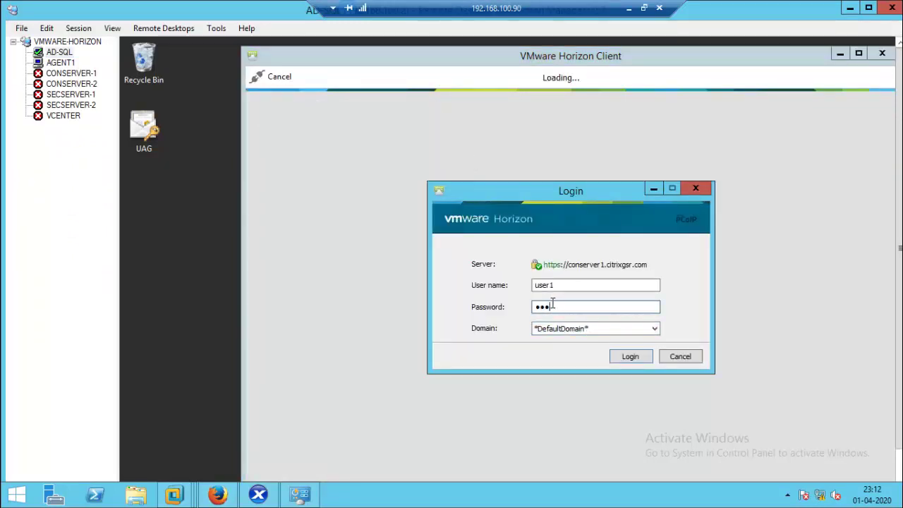
Try to log in to the server as user1 with the account password
{"action": "type", "text": "••"}
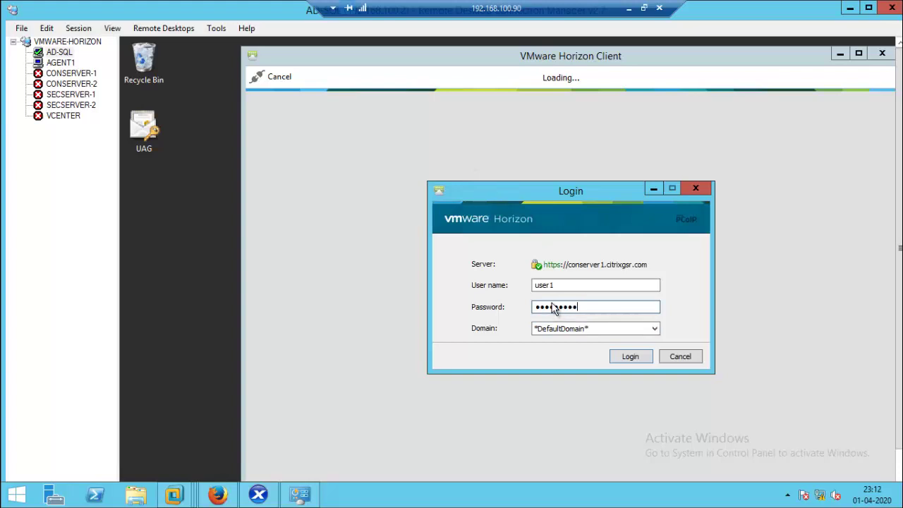
{"action": "key", "text": "Return"}
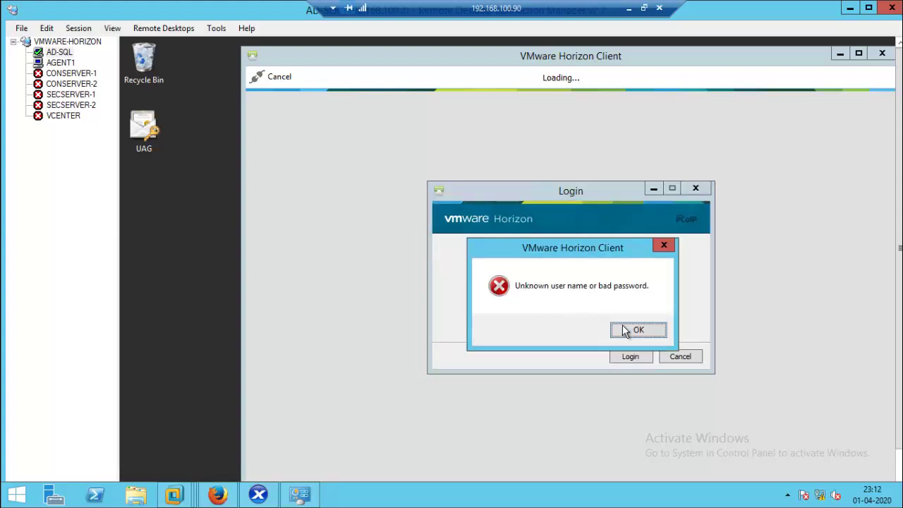
{"action": "left_click", "coordinate": [627, 329]}
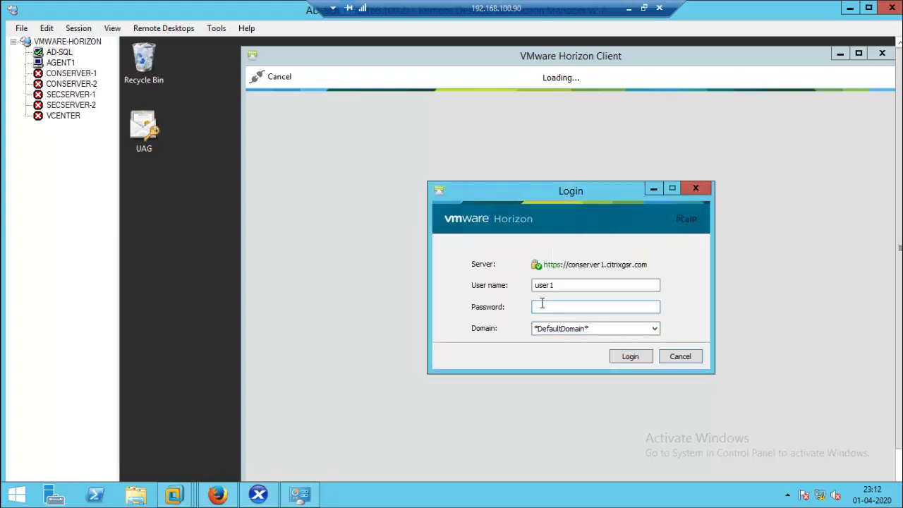
Enter the account password for user1 and log in to conserver1.citrixgsr.com
{"action": "key", "text": "Caps_Lock"}
{"action": "type", "text": "P"}
{"action": "key", "text": "Return"}
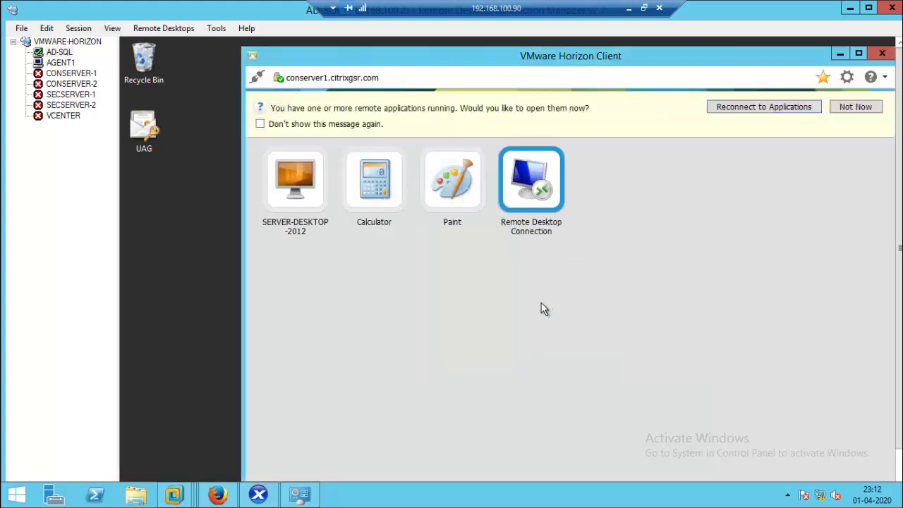
Decline reconnecting to the running remote applications and launch the SERVER-DESKTOP-2012 desktop
{"action": "left_click", "coordinate": [860, 111]}
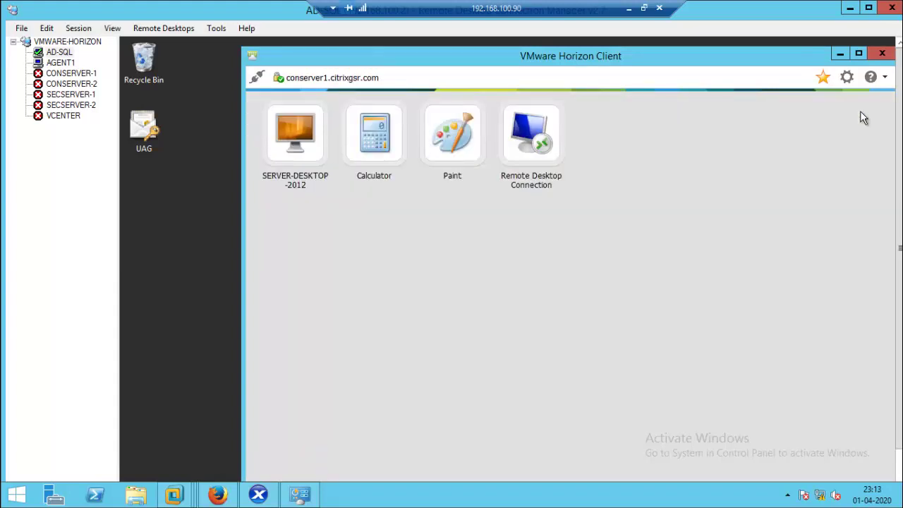
{"action": "right_click", "coordinate": [280, 145]}
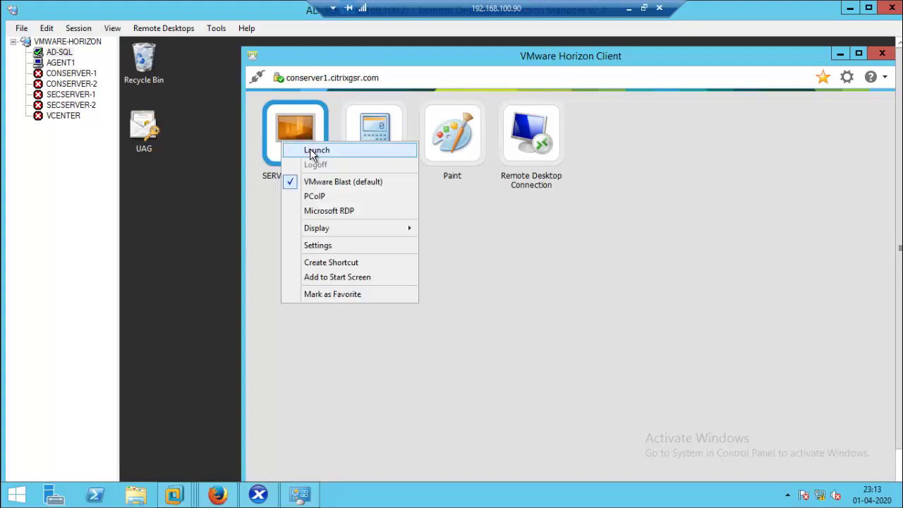
{"action": "left_click", "coordinate": [313, 155]}
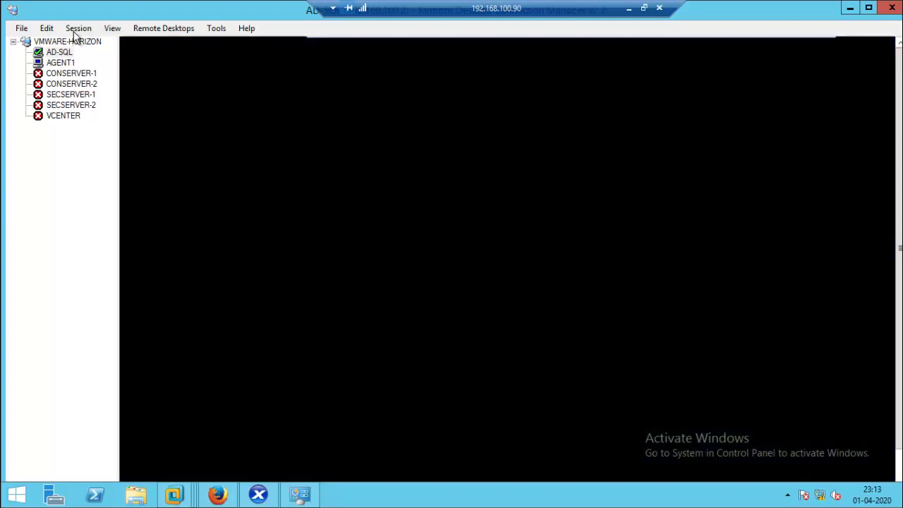
Examine the launched desktop and its Start screen with the AD-SQL session in full screen, and restore the windowed view
{"action": "left_click", "coordinate": [75, 31]}
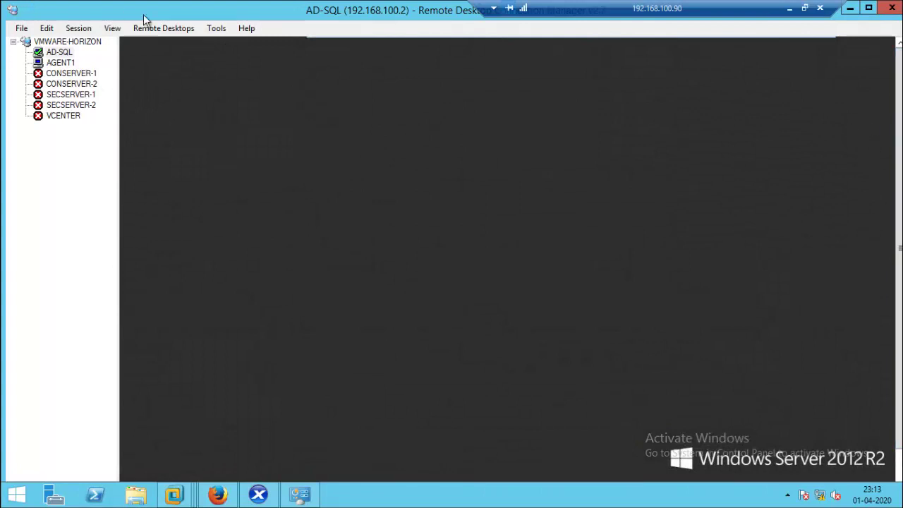
{"action": "left_click", "coordinate": [161, 29]}
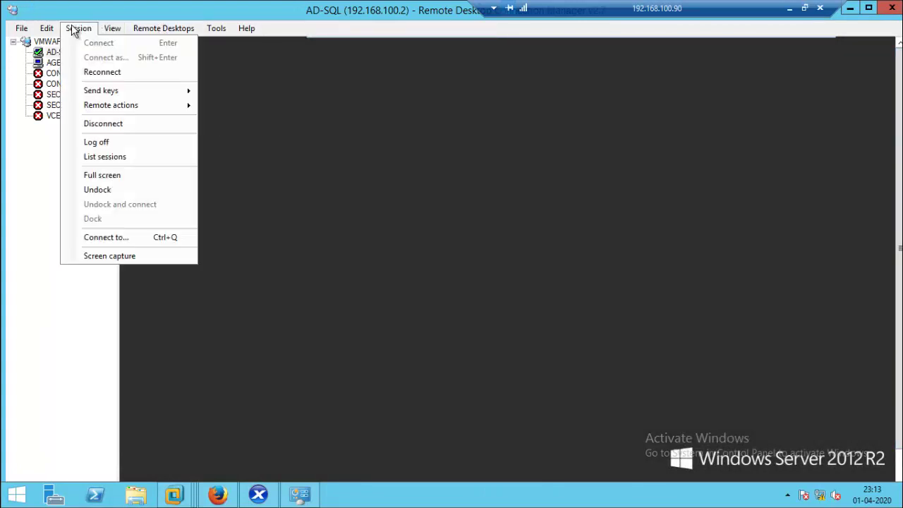
{"action": "left_click", "coordinate": [111, 174]}
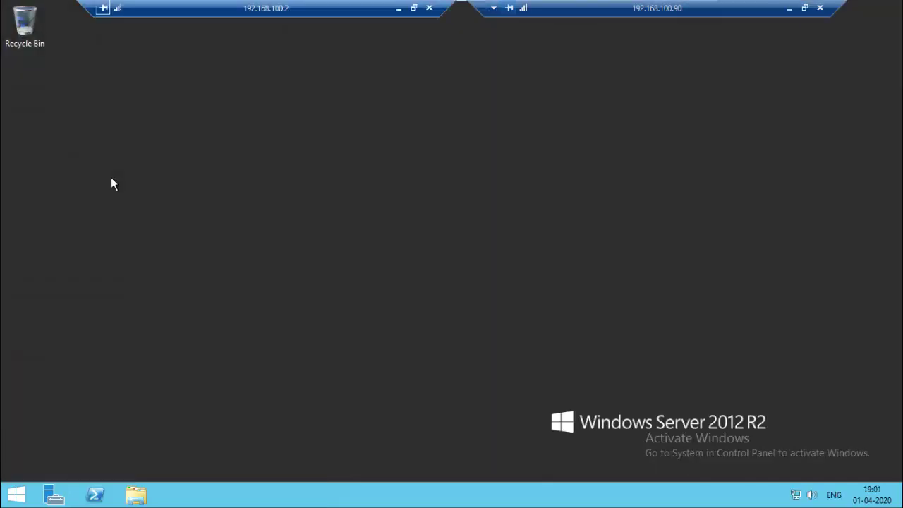
{"action": "left_click", "coordinate": [3, 499]}
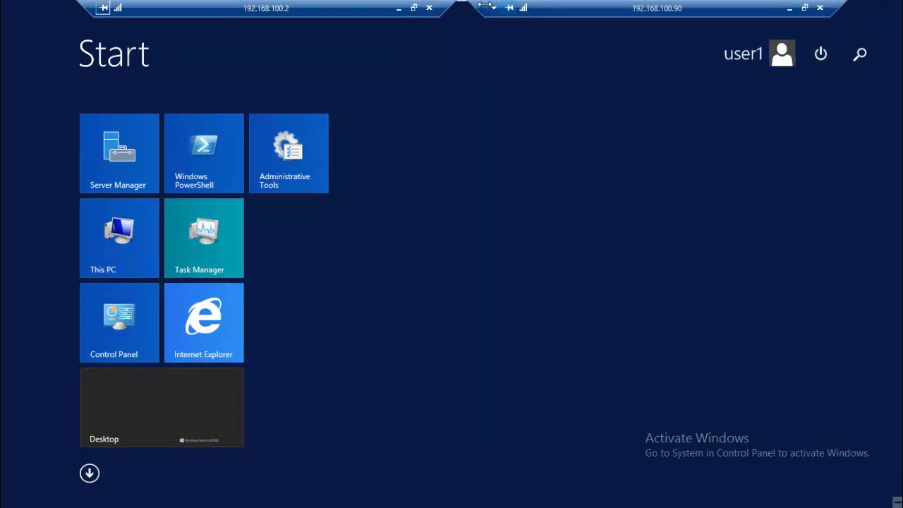
{"action": "left_click", "coordinate": [415, 8]}
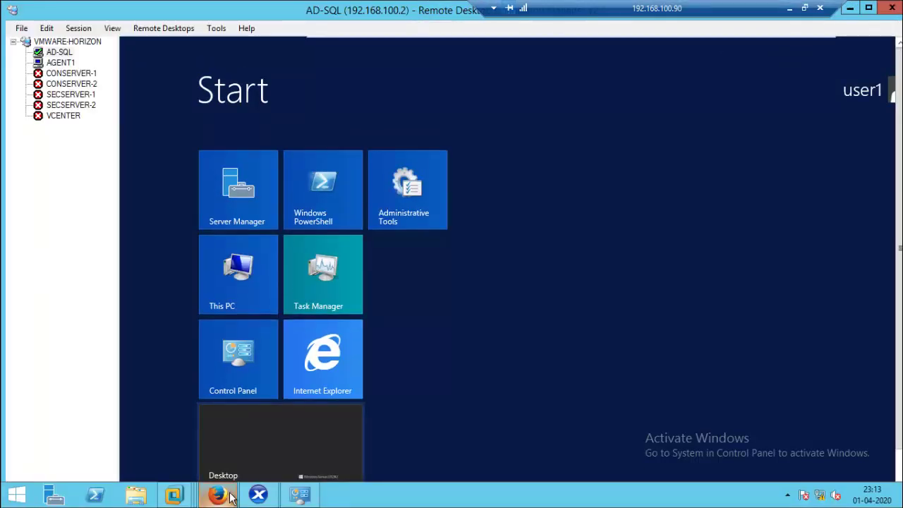
Switch to VMware Horizon 7 Administrator in Firefox and view the monitored sessions with a widened Pool or Farm column
{"action": "left_click", "coordinate": [230, 497]}
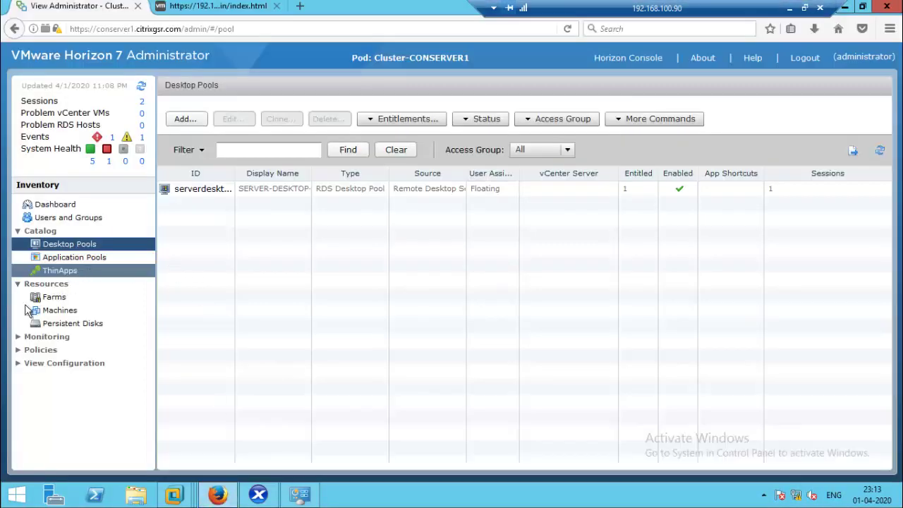
{"action": "left_click", "coordinate": [20, 341]}
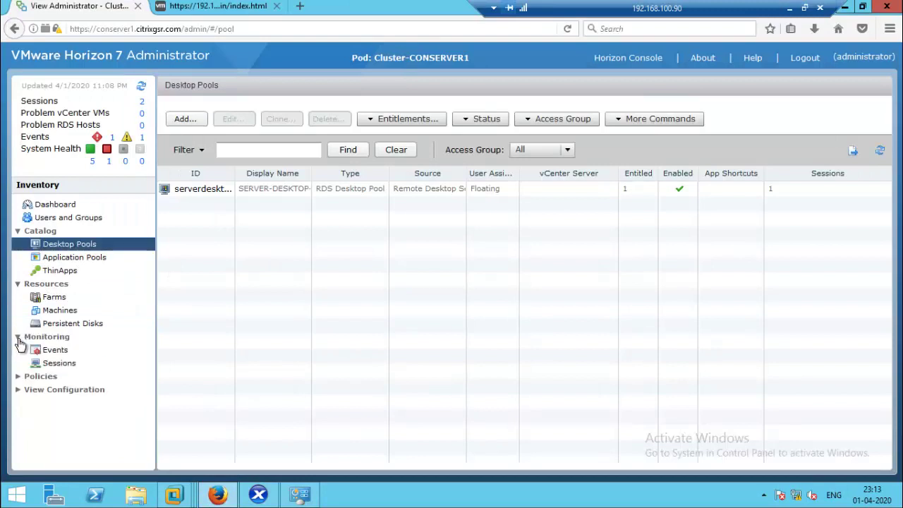
{"action": "left_click", "coordinate": [60, 364]}
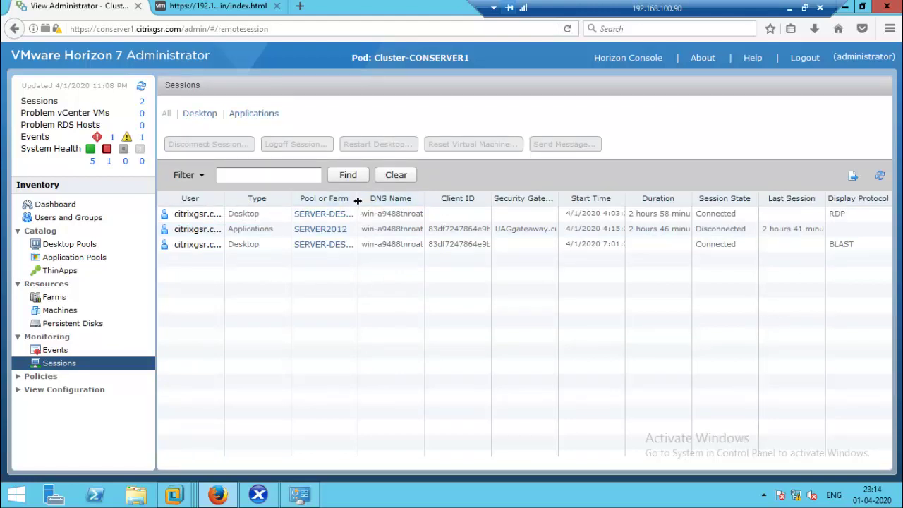
{"action": "left_click_drag", "start_coordinate": [357, 200], "coordinate": [469, 208]}
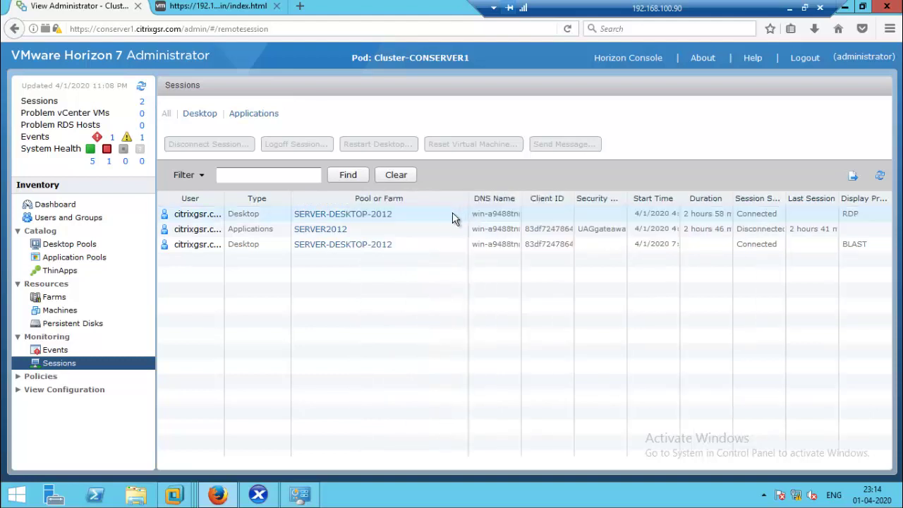
View the SERVER-DESKTOP-2012 pool summary from its session entry, and return to the session list with a widened User column
{"action": "left_click", "coordinate": [385, 234]}
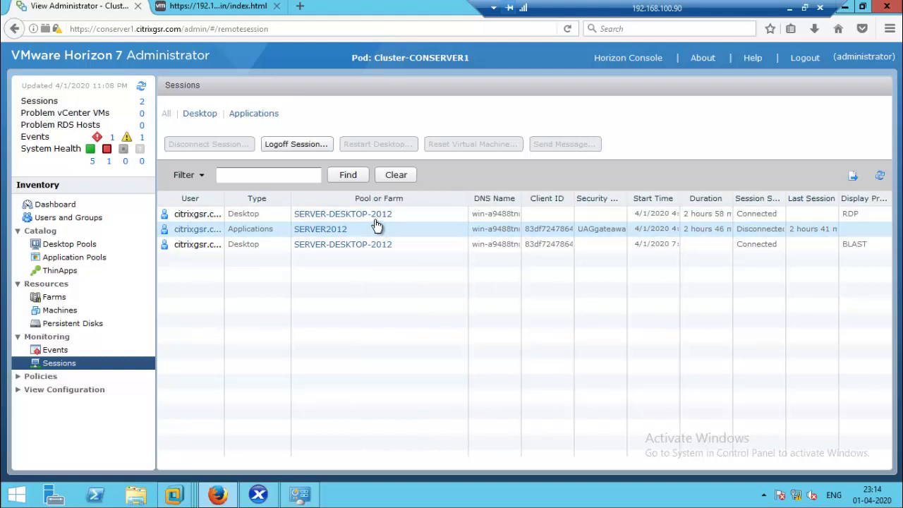
{"action": "left_click", "coordinate": [364, 243]}
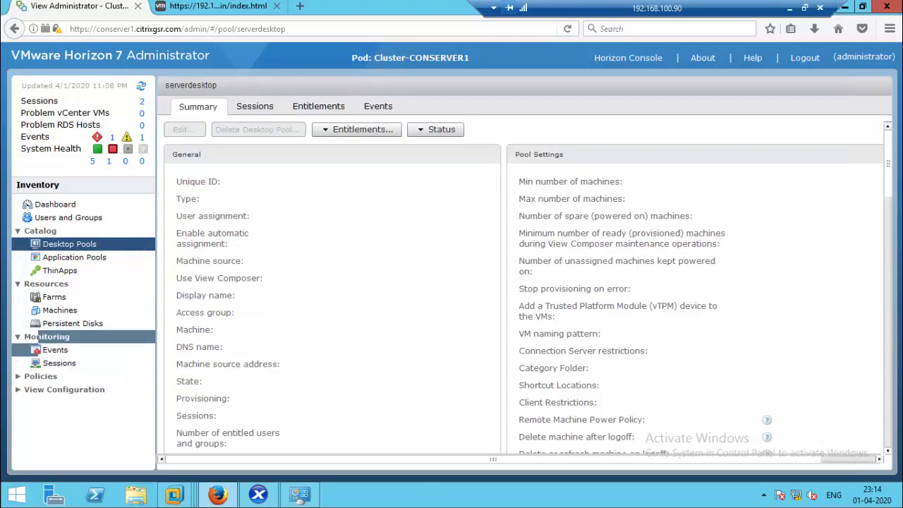
{"action": "left_click", "coordinate": [59, 364]}
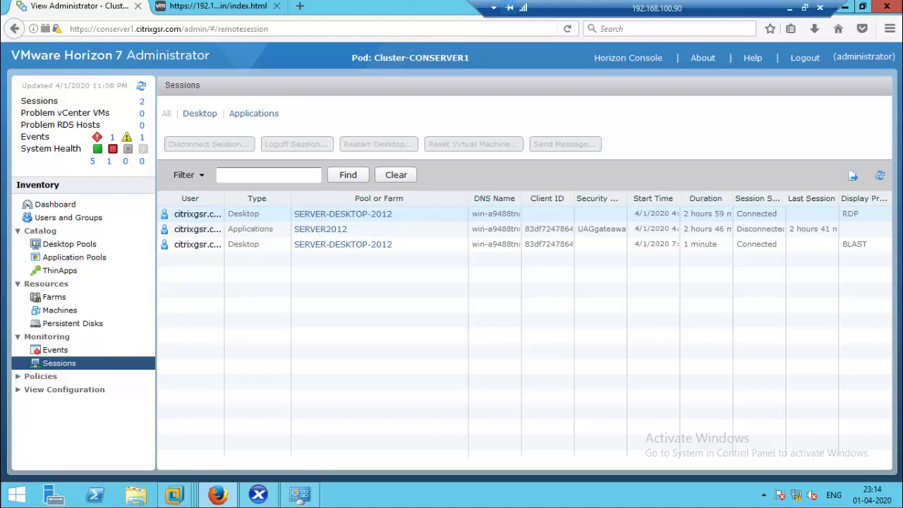
{"action": "left_click_drag", "start_coordinate": [223, 196], "coordinate": [296, 197]}
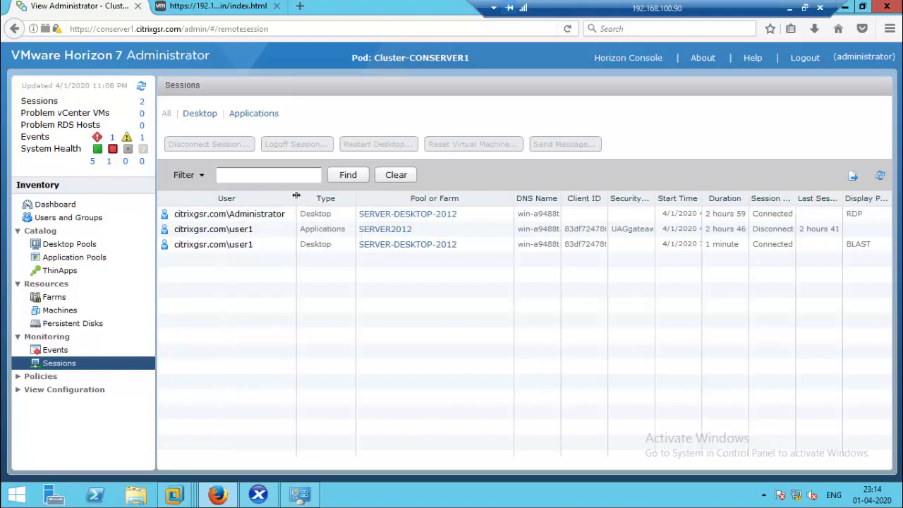